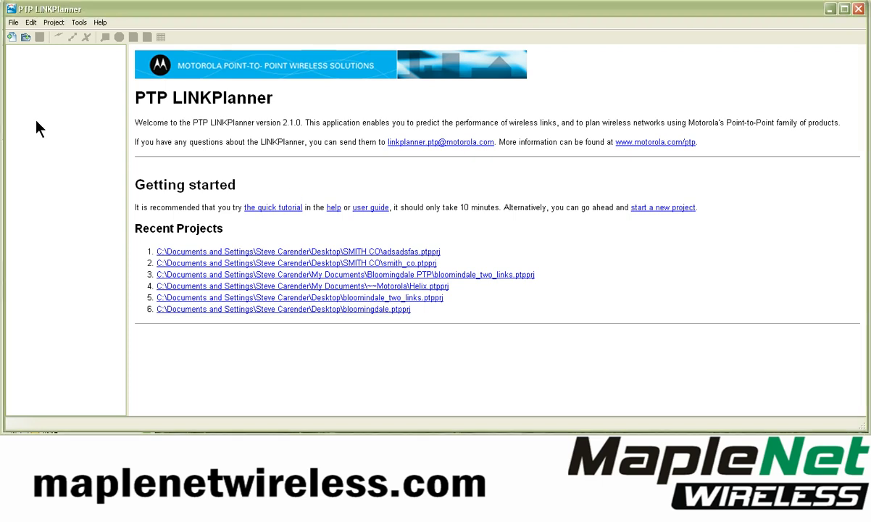
Show the Units options: Feet for height, Miles for length, deg:min:sec coordinates
click(79, 22)
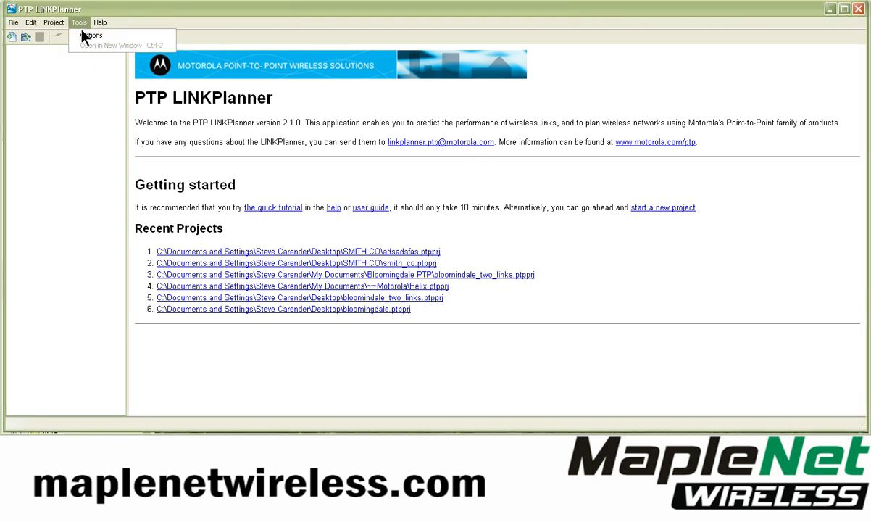
click(88, 37)
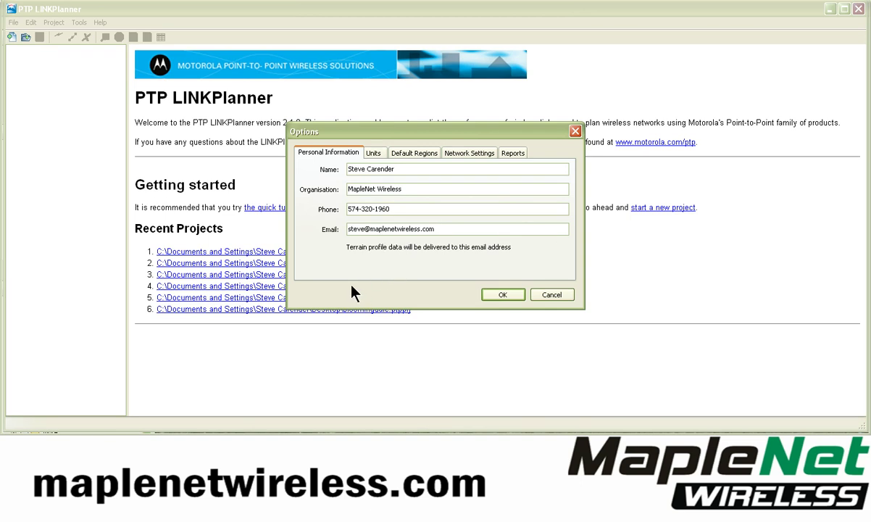
click(373, 154)
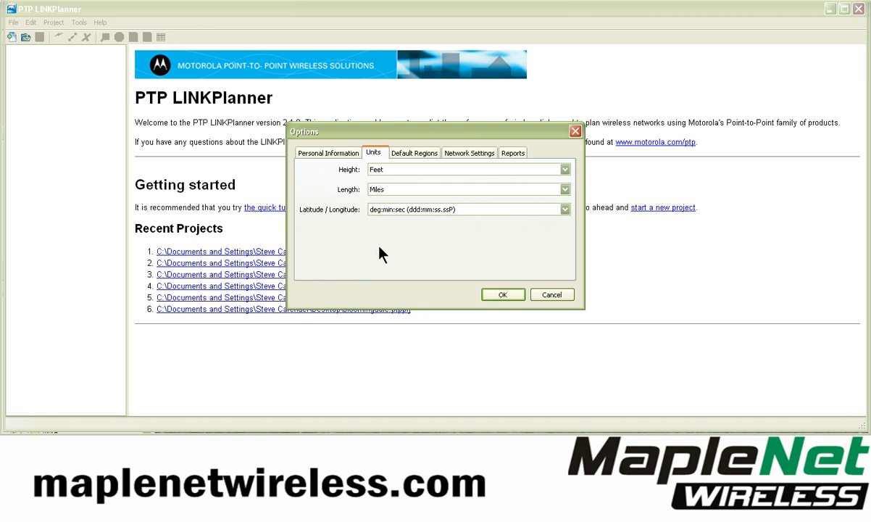
Leave coordinates as deg:min:sec and view the Default Regions options per frequency band
click(503, 209)
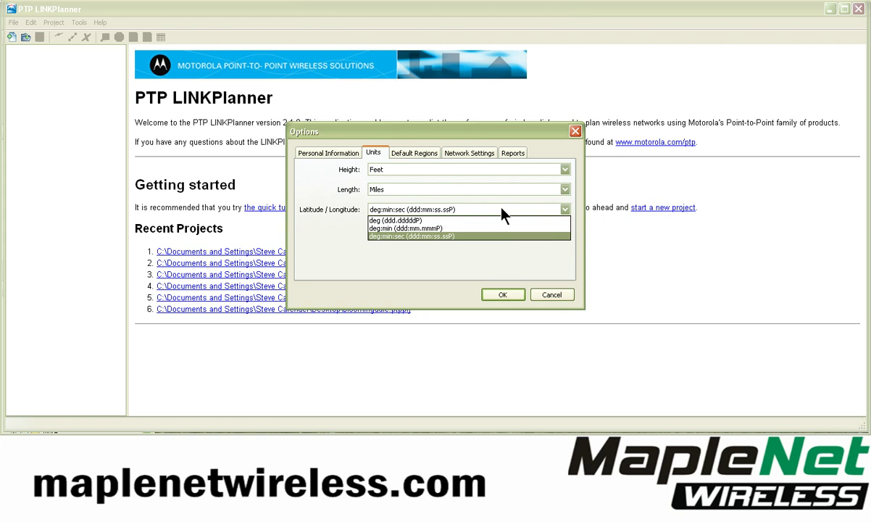
click(404, 154)
click(411, 154)
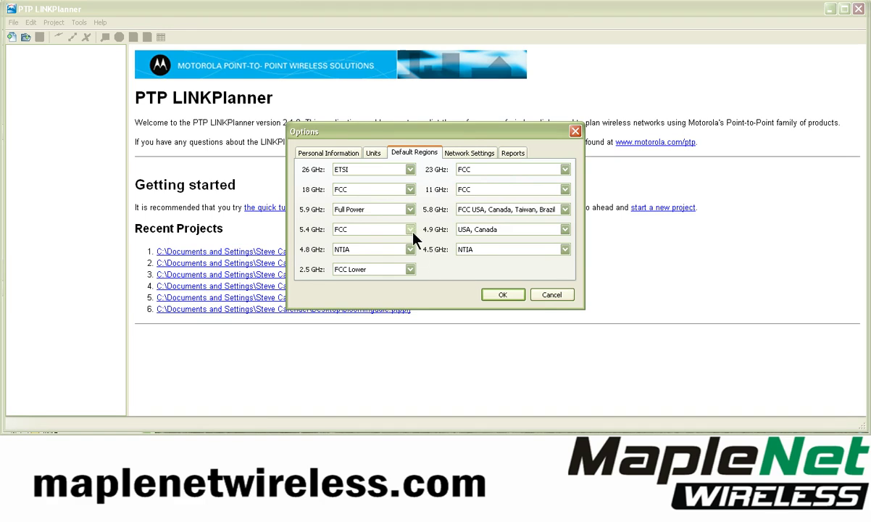
Keep FCC as the 23 GHz region and view the Reports options
click(565, 169)
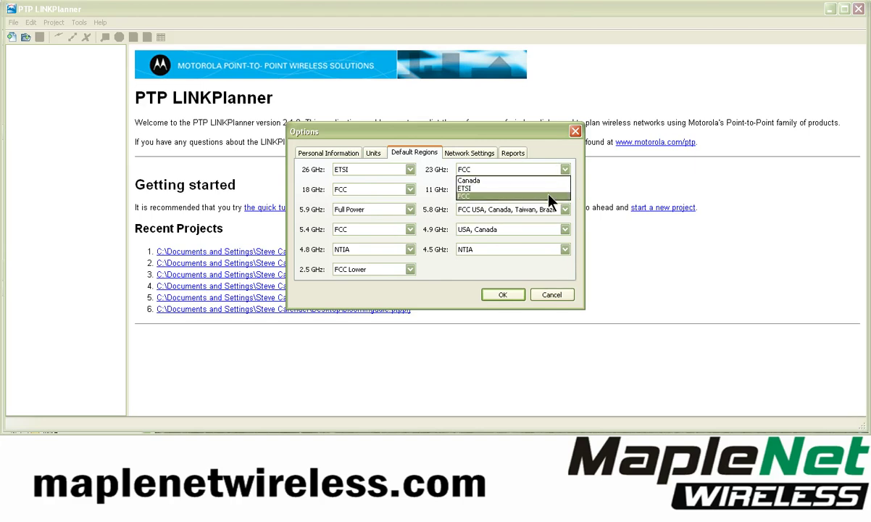
click(548, 196)
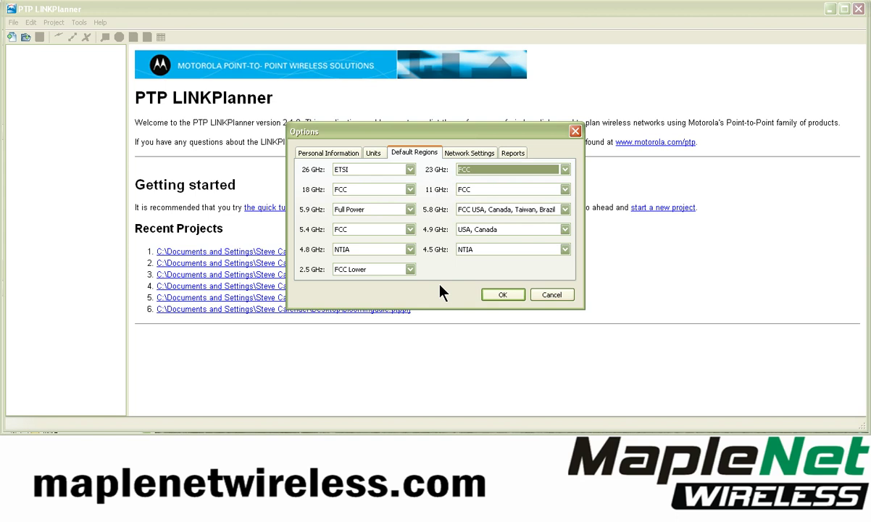
click(513, 154)
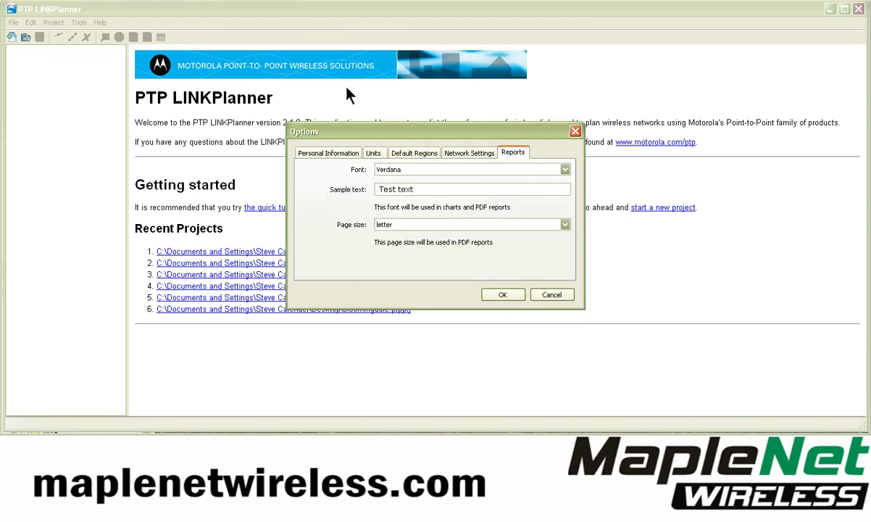
Keep Verdana as the report font and close the Options dialog with OK
drag(367, 139, 363, 130)
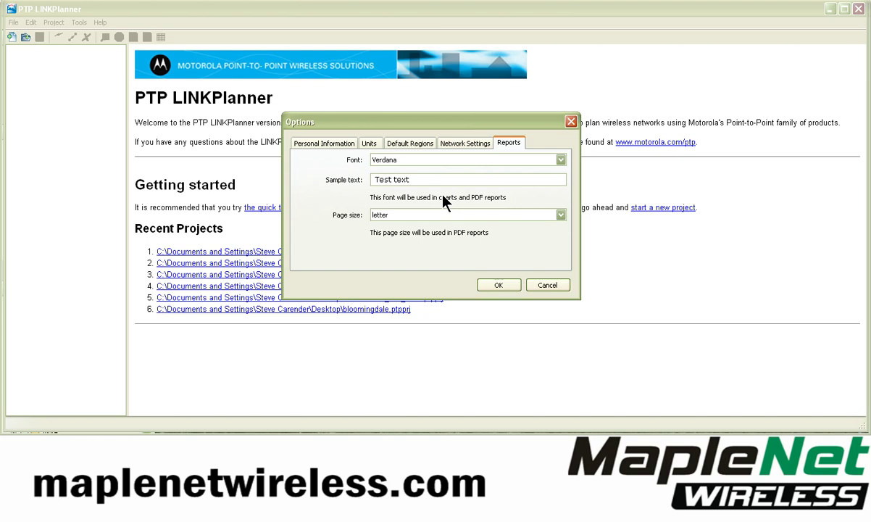
click(419, 161)
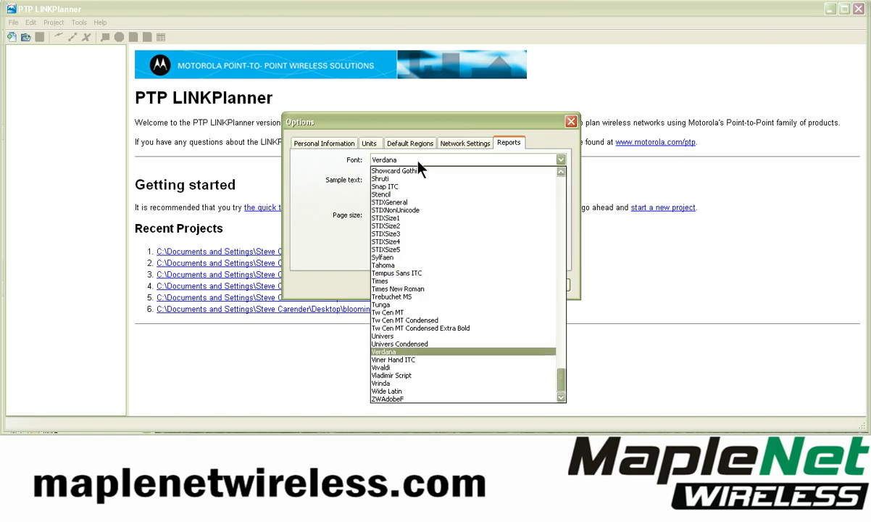
click(388, 353)
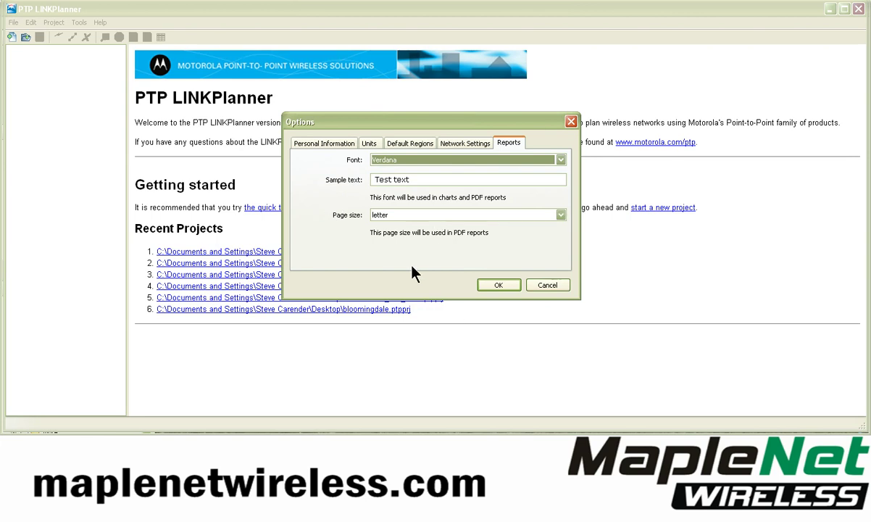
click(497, 286)
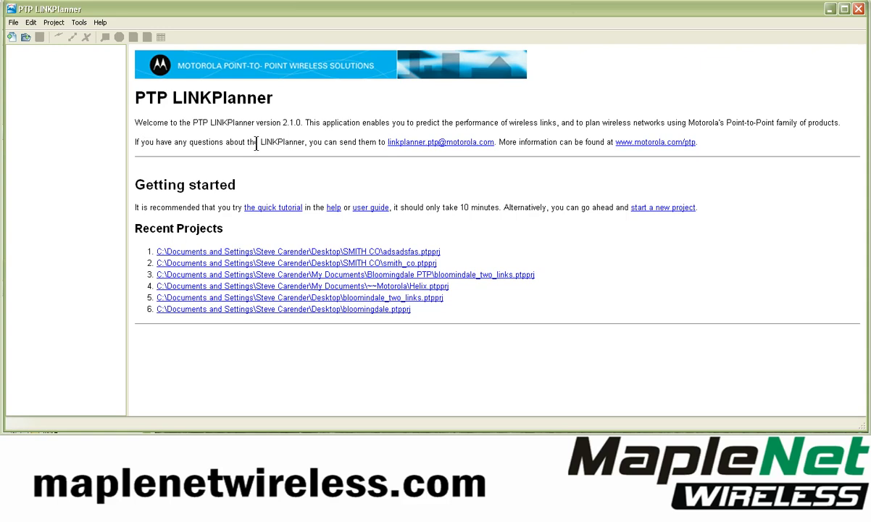
Start a new project and enter the customer's name, company, address and phone number
click(12, 40)
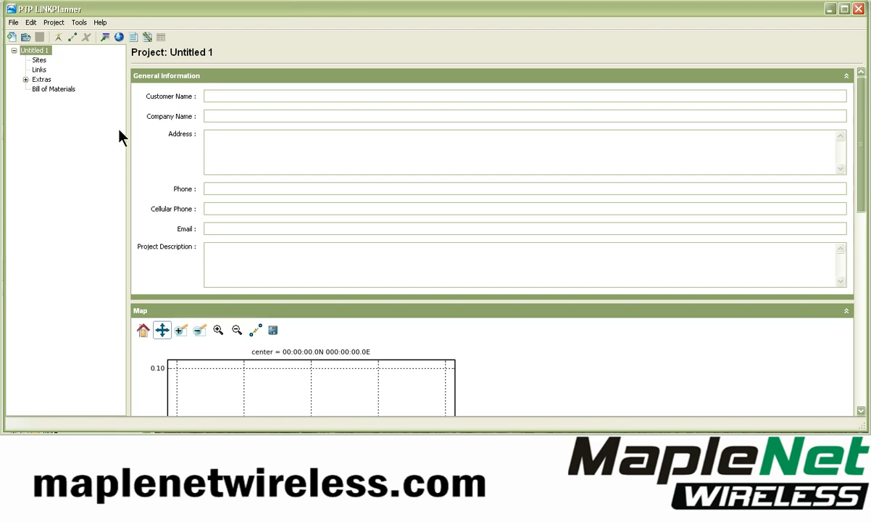
click(226, 97)
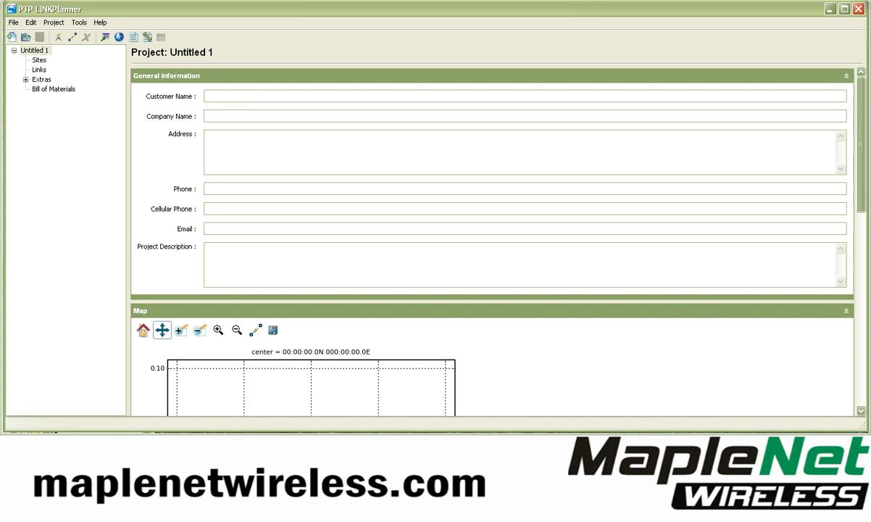
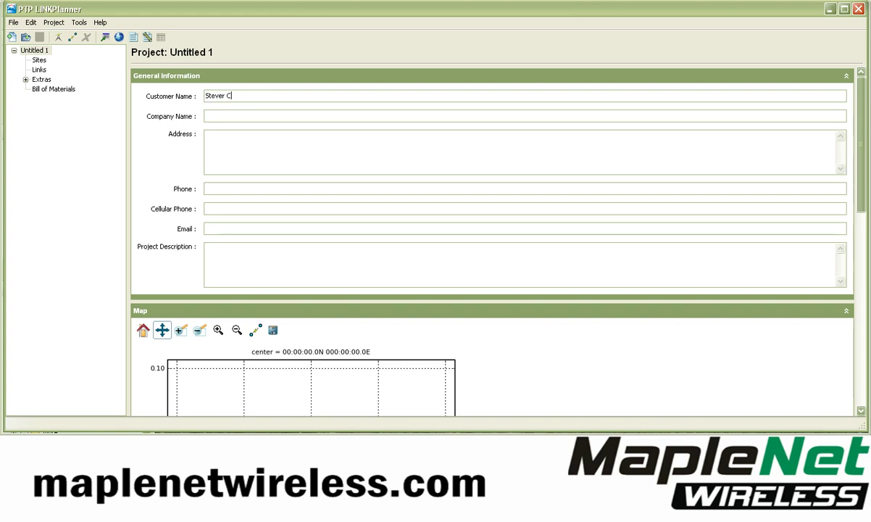
key(Tab)
text(Maplenet)
key(Tab)
text(123 Ses)
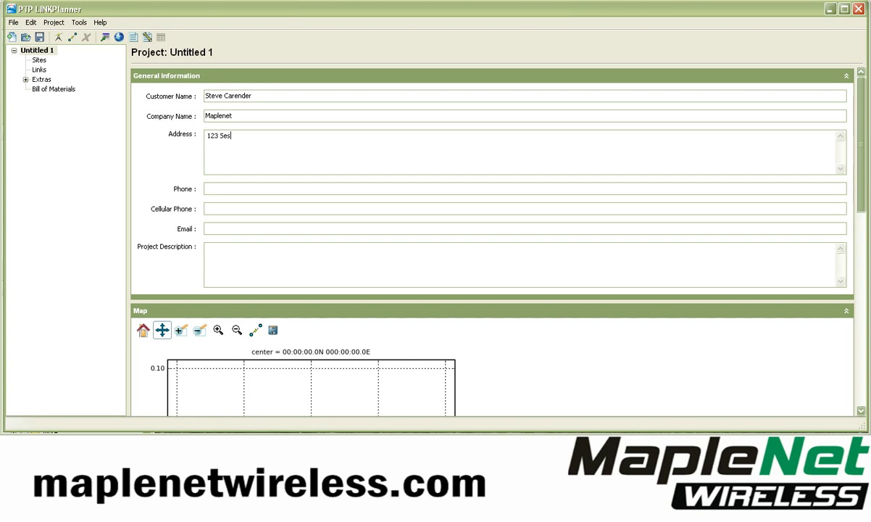
text(ame St)
key(Tab)
text(320 1906)
Enter the customer's e-mail address and the project description 'link planner'
key(Tab)
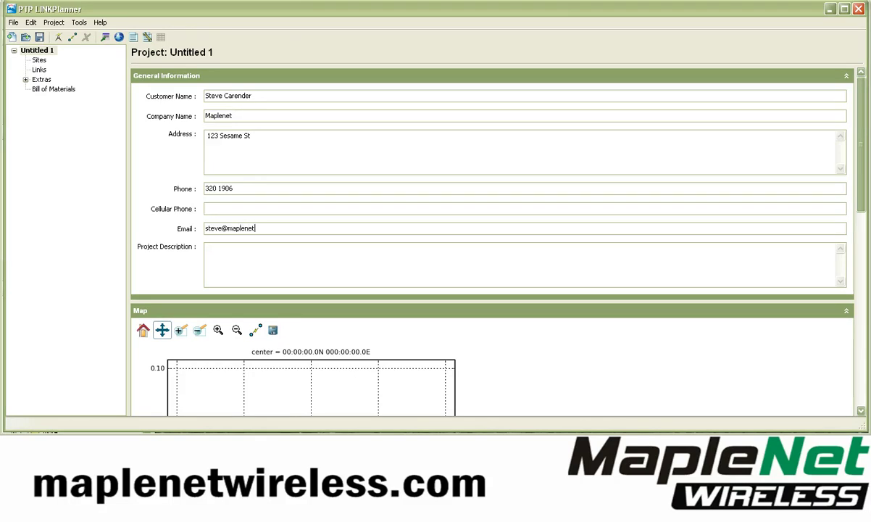
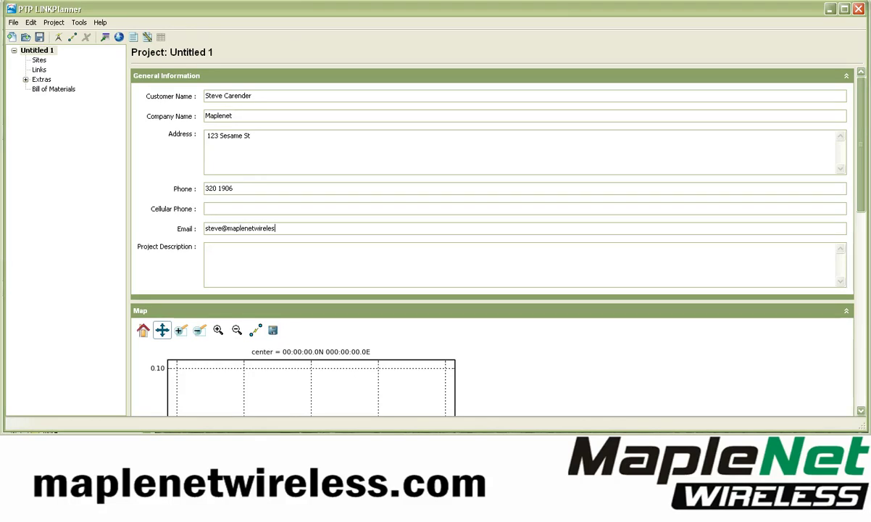
click(208, 248)
text(link planner)
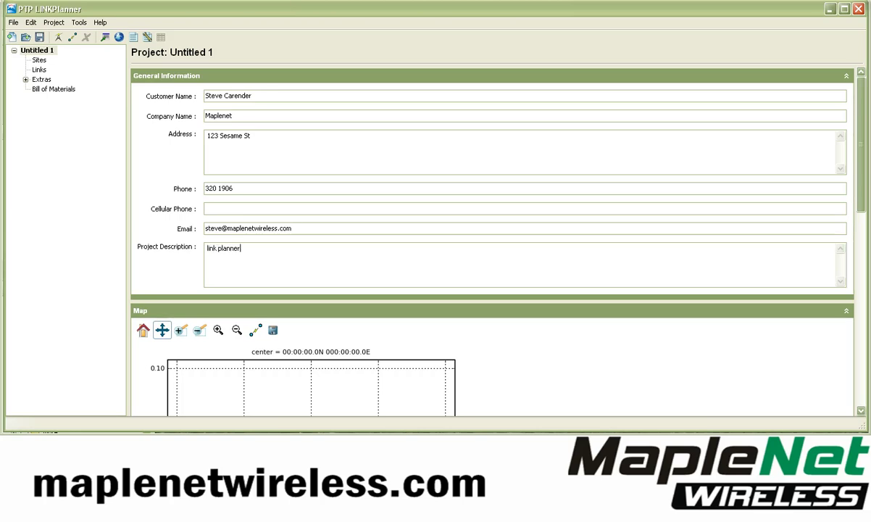
scroll(493, 240, down, 3)
scroll(493, 240, up, 3)
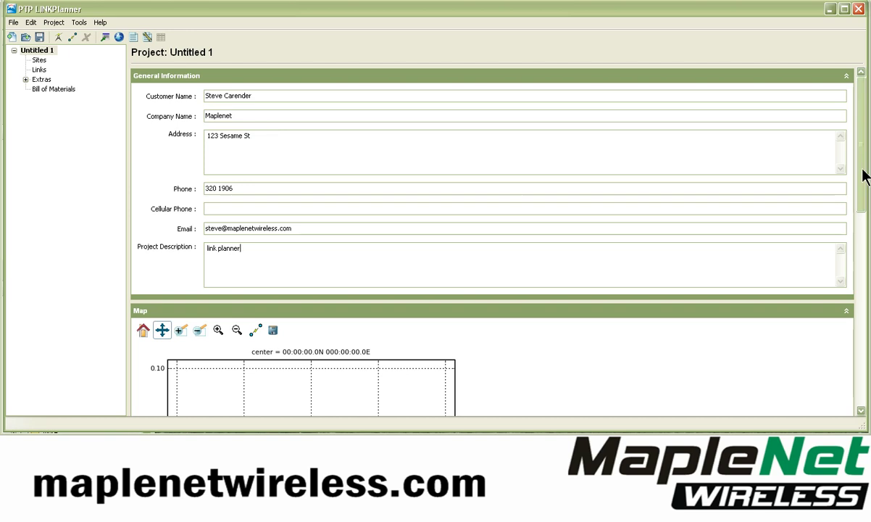
drag(858, 150, 868, 346)
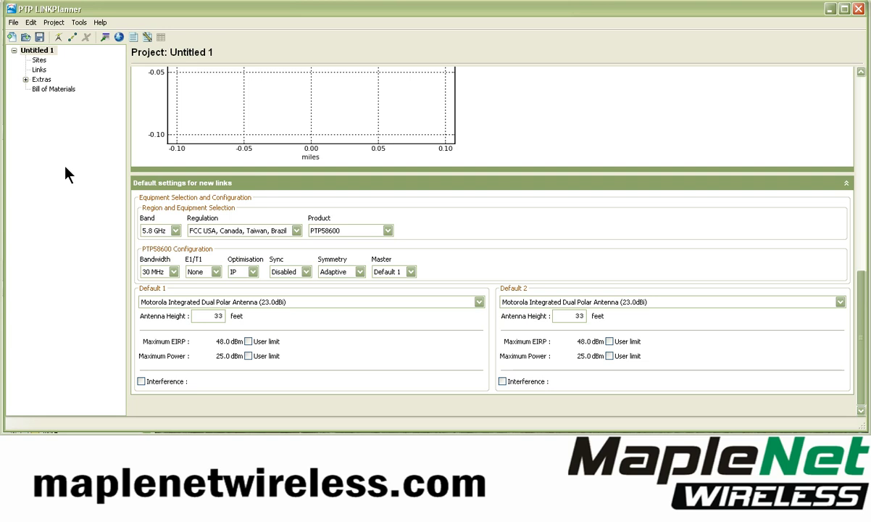
Keep PTP58600 as the default product and set the bandwidth to 15 MHz
click(346, 233)
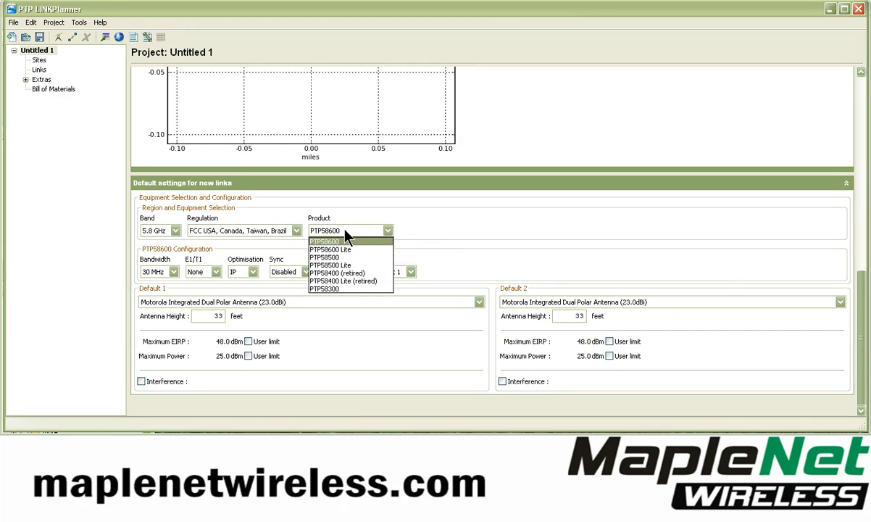
click(172, 195)
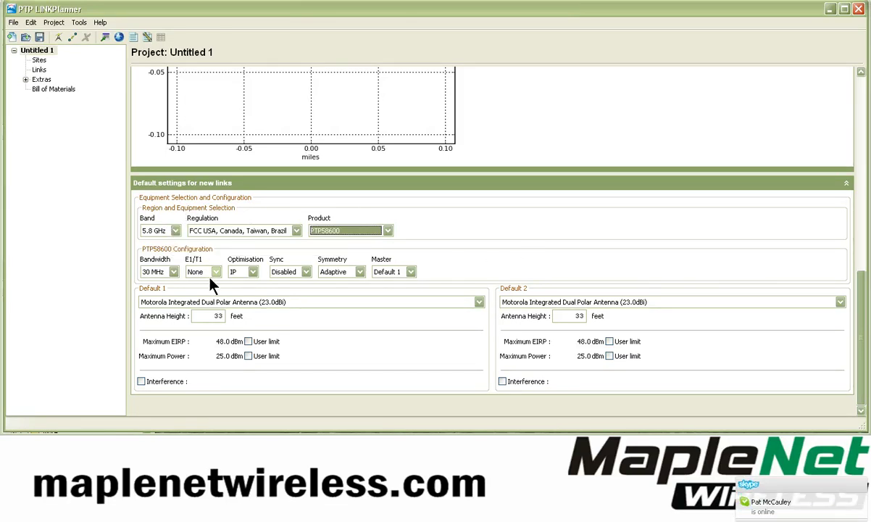
click(174, 272)
click(153, 290)
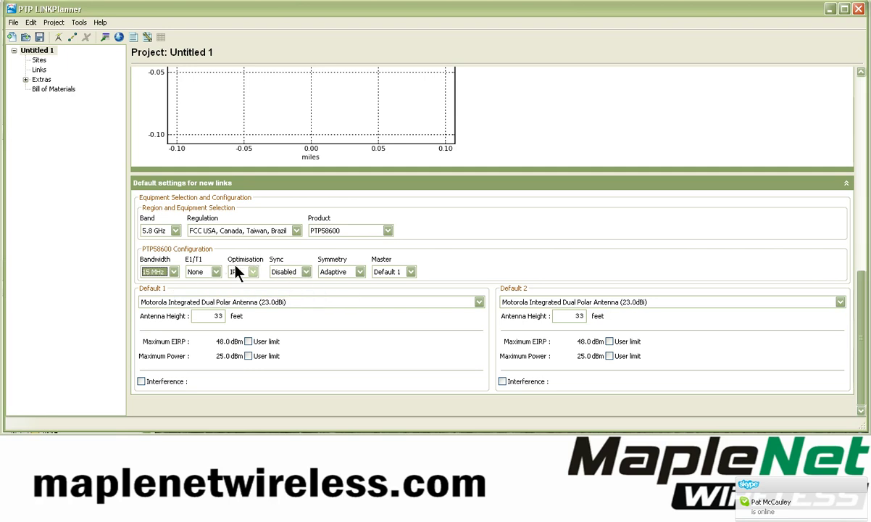
Keep IP optimisation, sync disabled, Adaptive symmetry and Default 1 as master
click(253, 272)
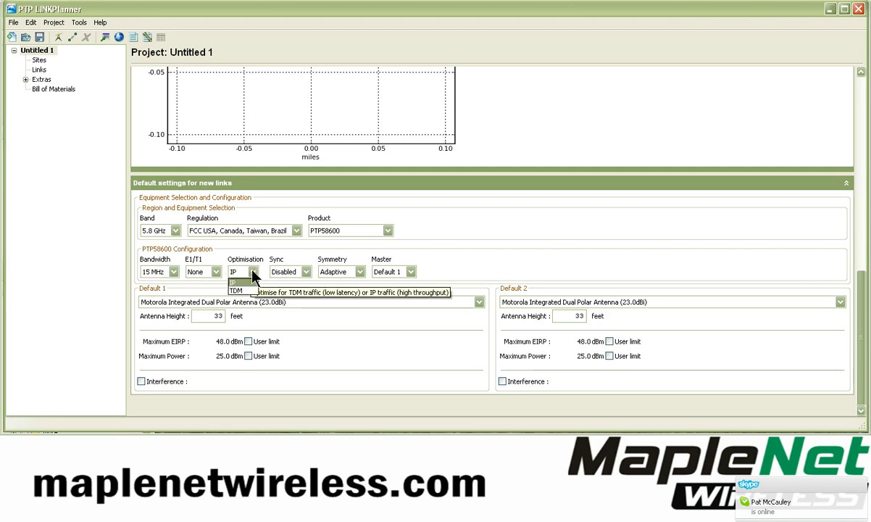
click(297, 272)
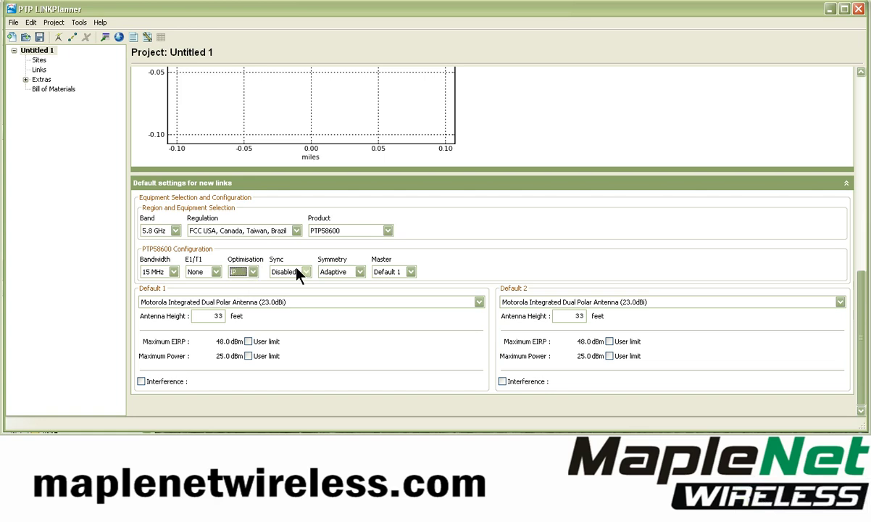
click(306, 273)
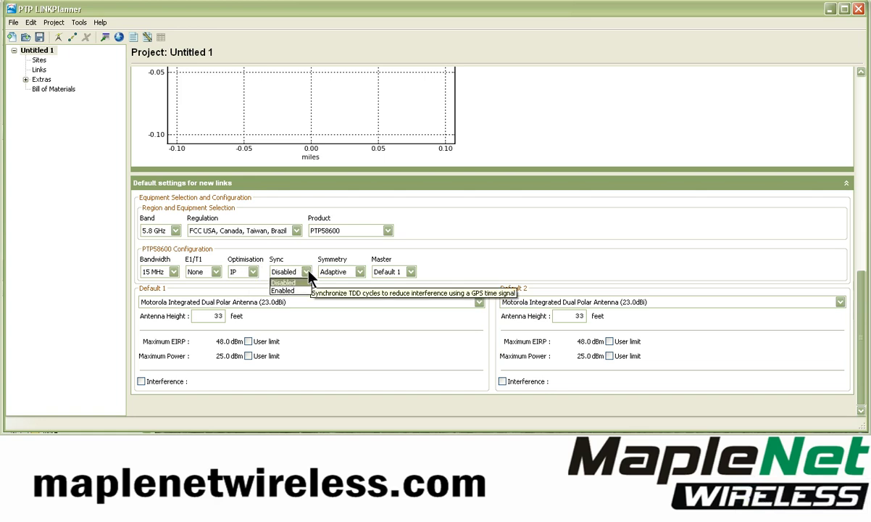
click(306, 273)
click(337, 273)
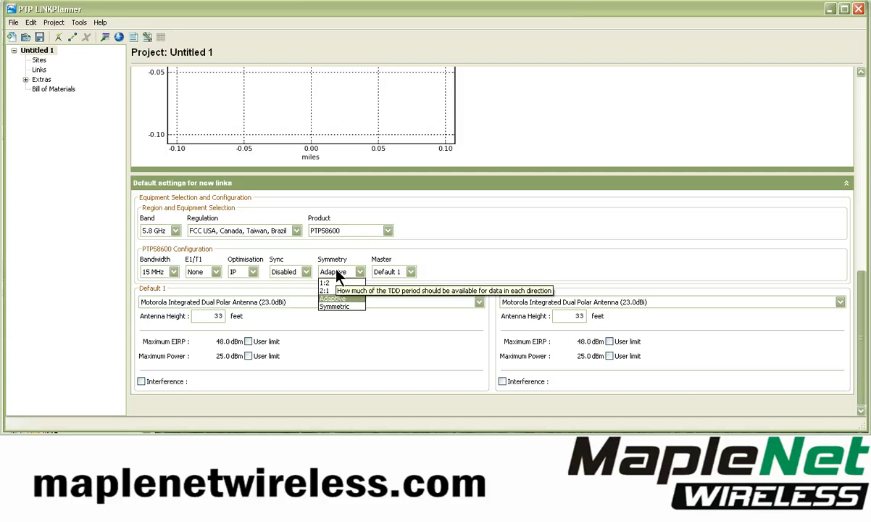
click(355, 252)
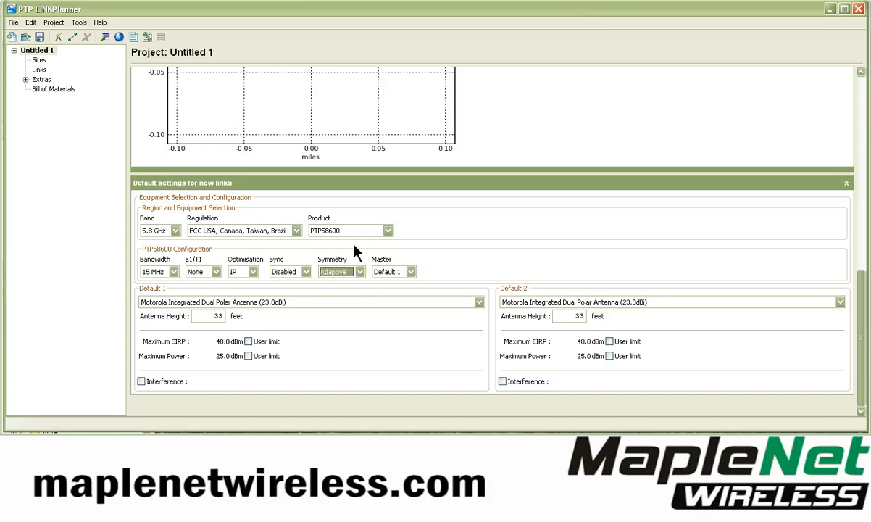
click(411, 272)
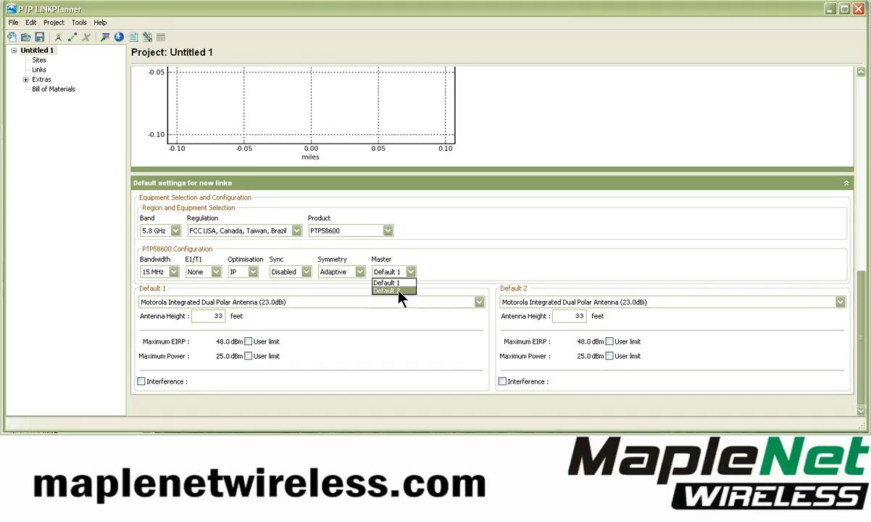
click(388, 283)
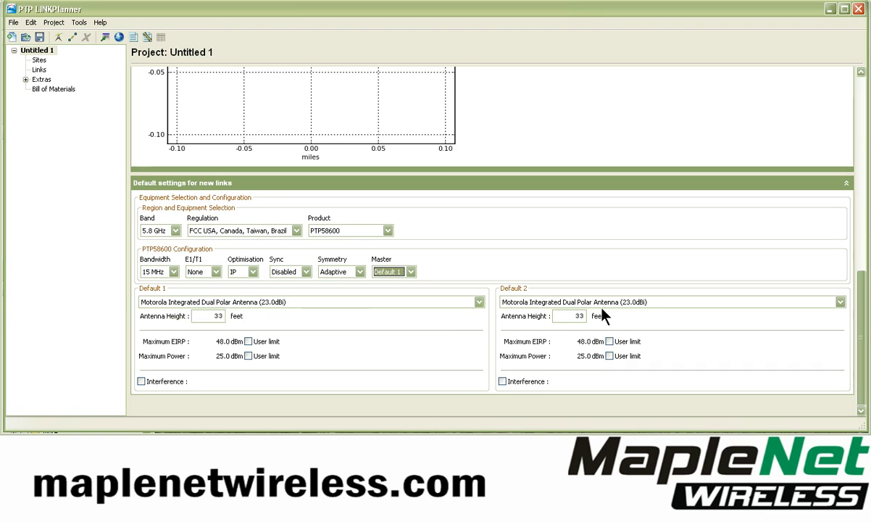
Change the Default 1 and Default 2 antenna heights from 33 to 120 feet
double_click(209, 316)
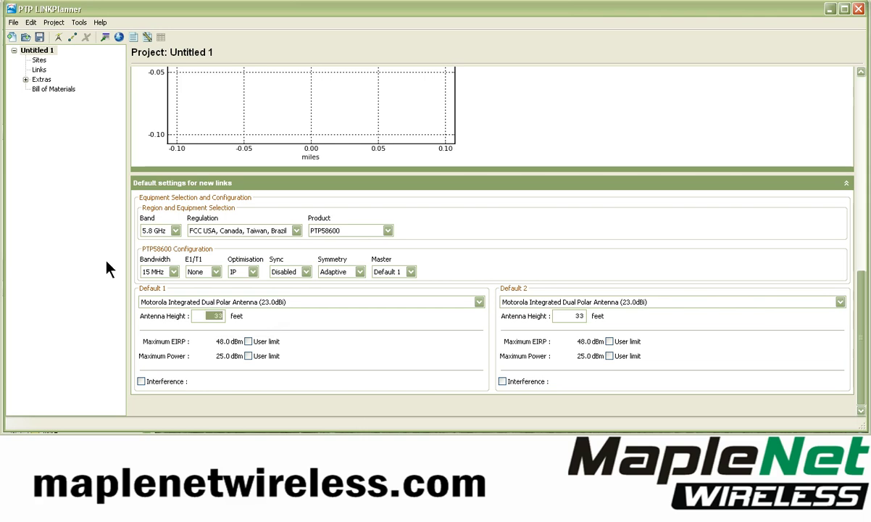
text(120)
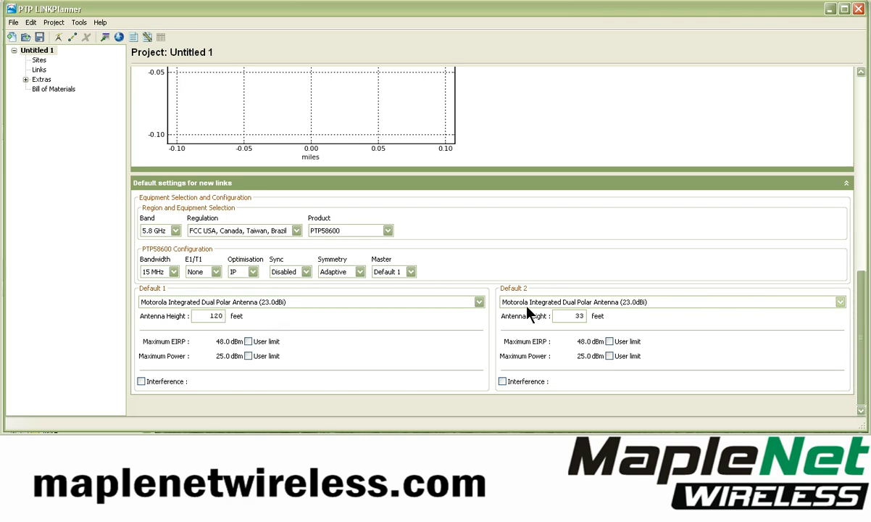
double_click(570, 317)
text(120)
scroll(391, 362, up, 10)
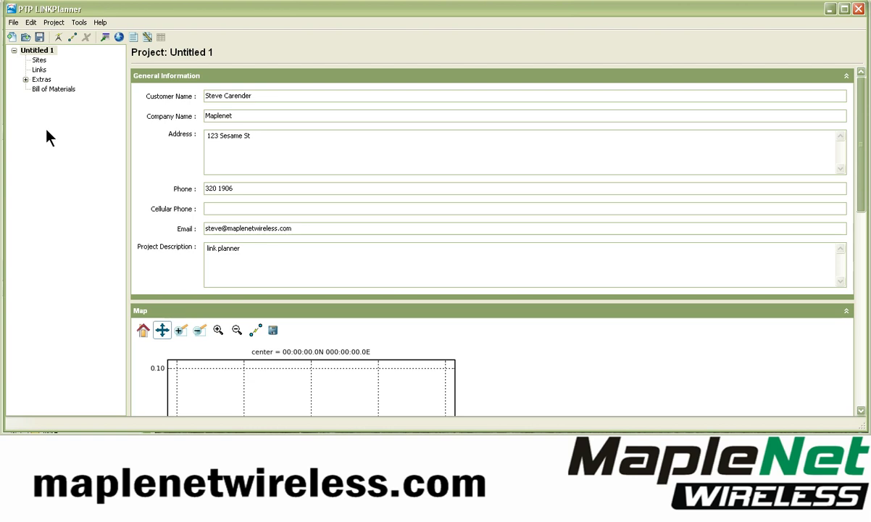
Save the project under the file name 'test'
click(38, 35)
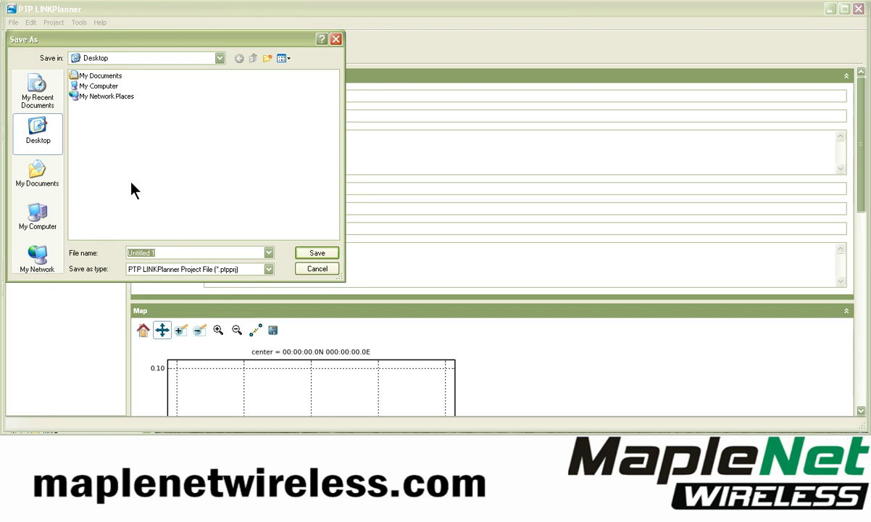
text(test)
key(Return)
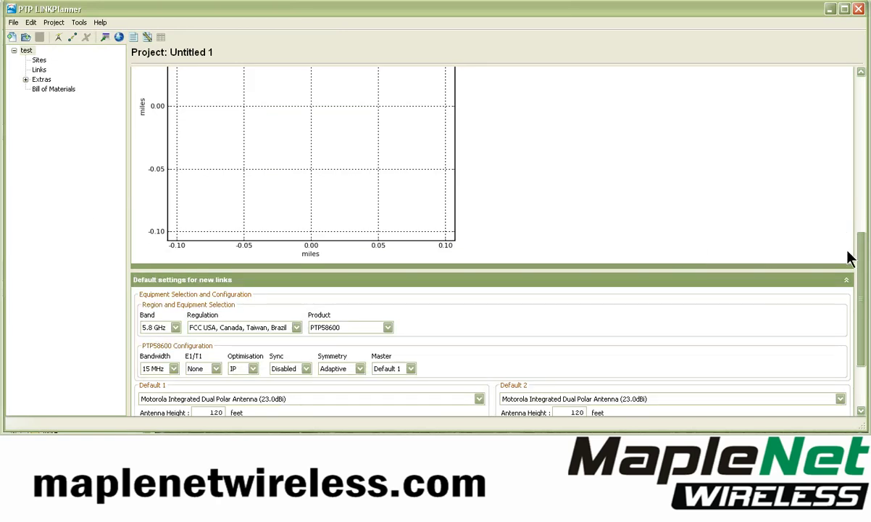
drag(863, 259, 865, 265)
click(860, 74)
scroll(859, 80, up, 10)
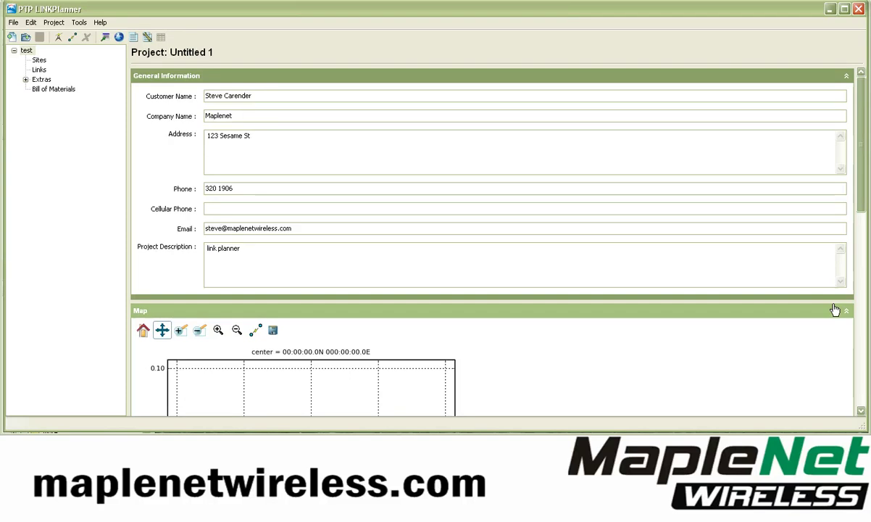
drag(862, 218, 864, 284)
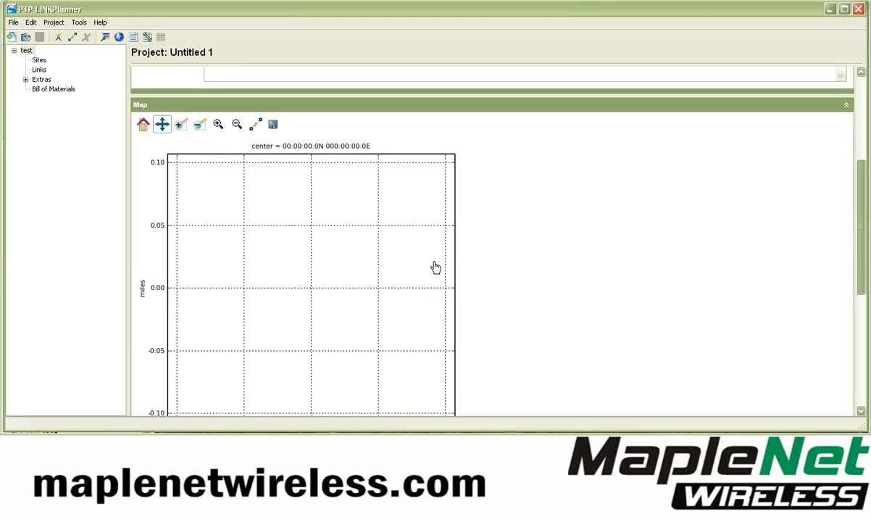